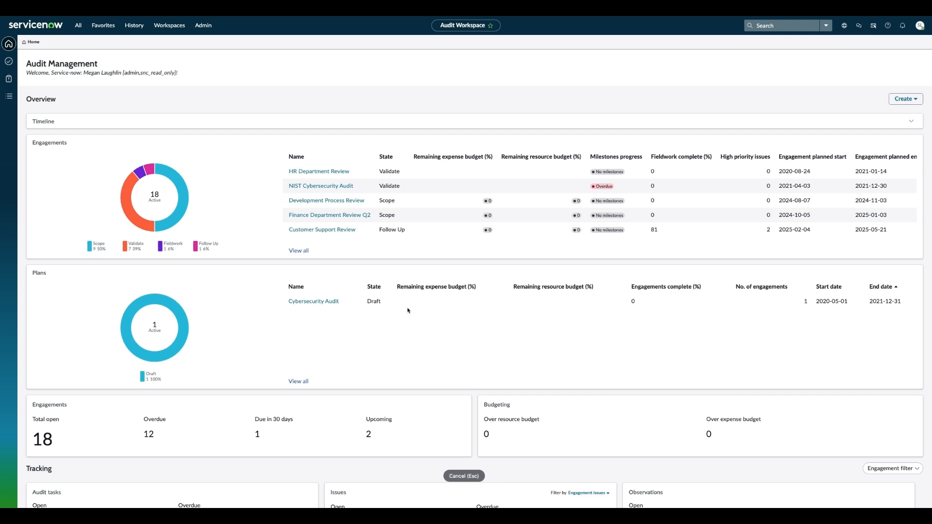
From the Finance Department Review Q4 engagement's evidence, start a request using the Create a new evidence request task method
{"action": "left_click", "coordinate": [10, 97]}
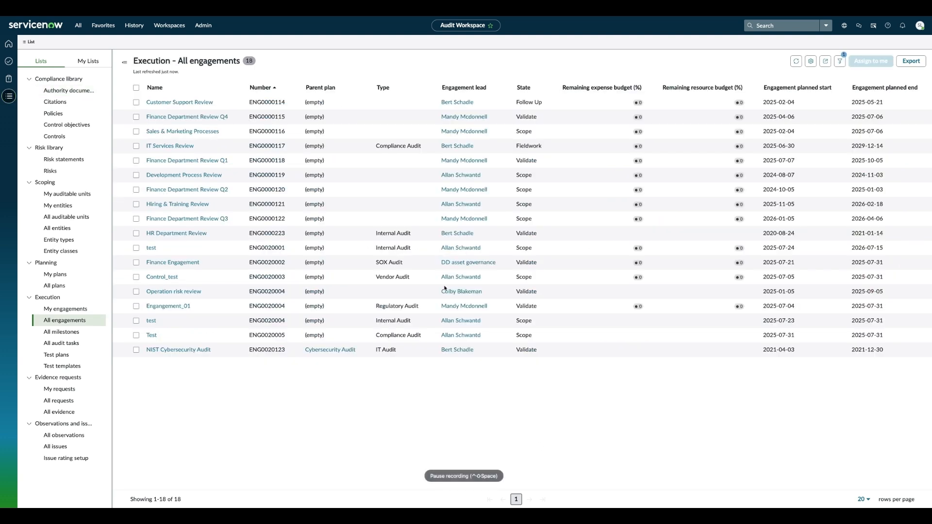
{"action": "left_click", "coordinate": [165, 118]}
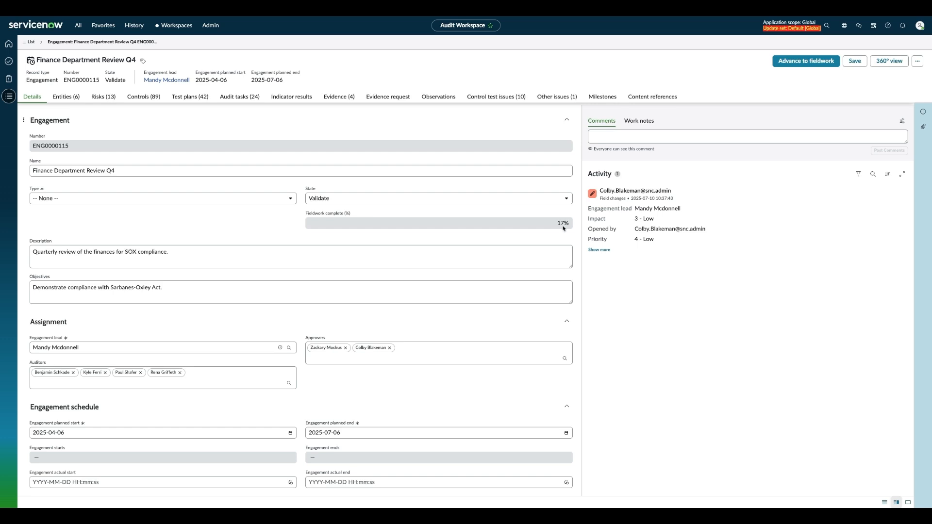
{"action": "left_click", "coordinate": [340, 97]}
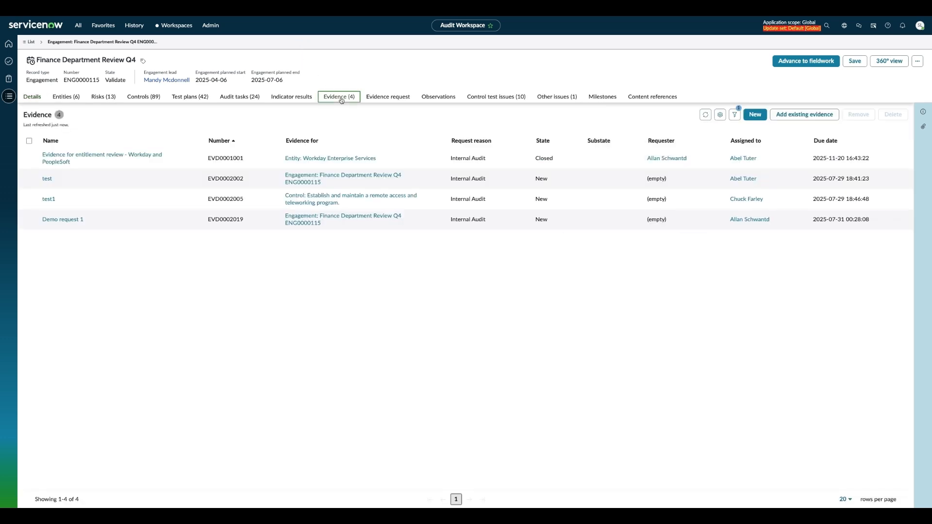
{"action": "left_click", "coordinate": [756, 118]}
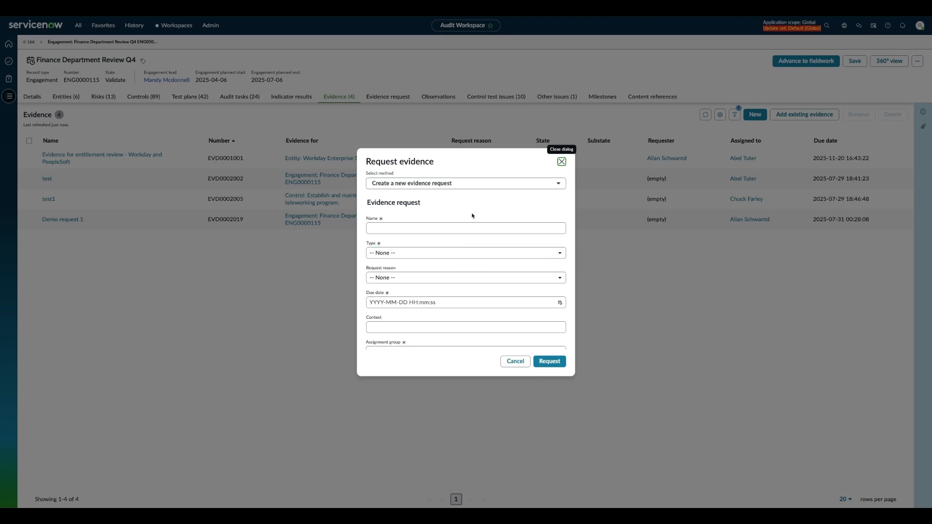
{"action": "left_click", "coordinate": [492, 187]}
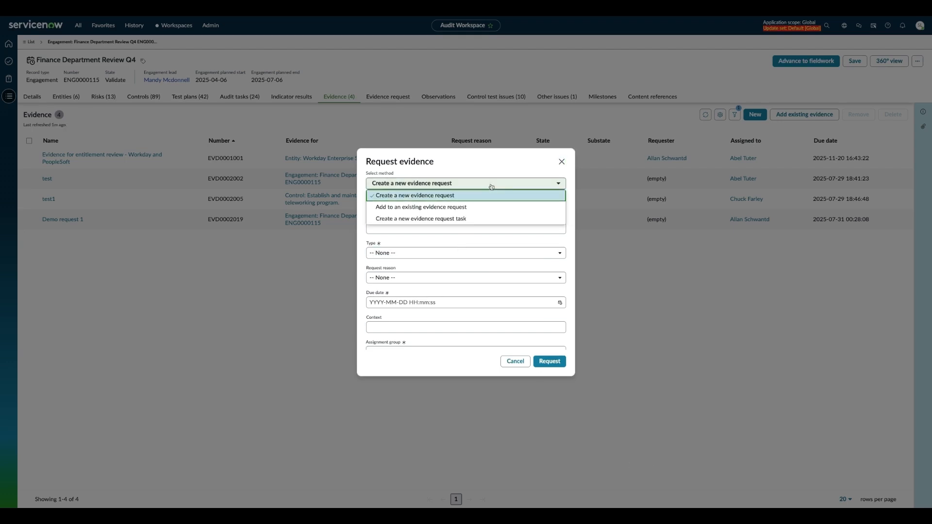
{"action": "left_click", "coordinate": [487, 219]}
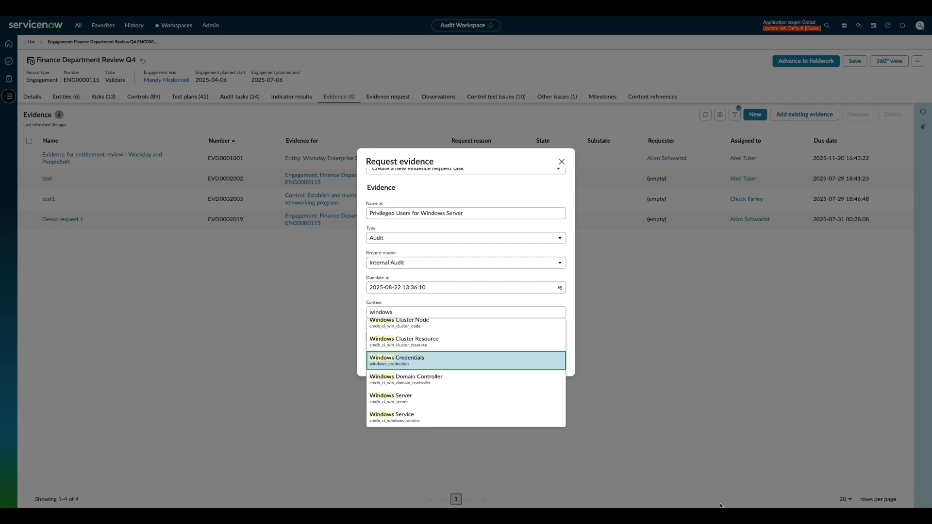
Set the evidence request's context to Windows Server and its context record to SAP-NY-02
{"action": "scroll", "coordinate": [512, 279], "scroll_direction": "down", "scroll_amount": 2}
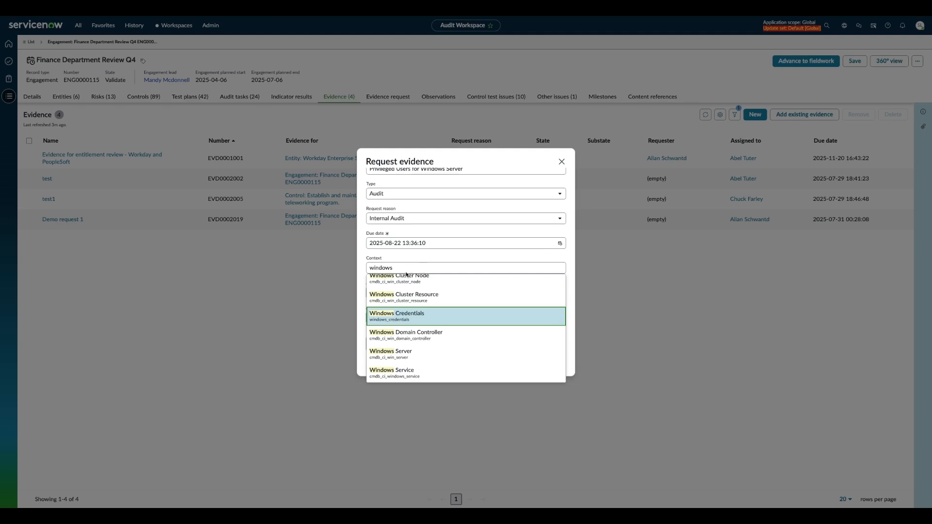
{"action": "left_click", "coordinate": [404, 351]}
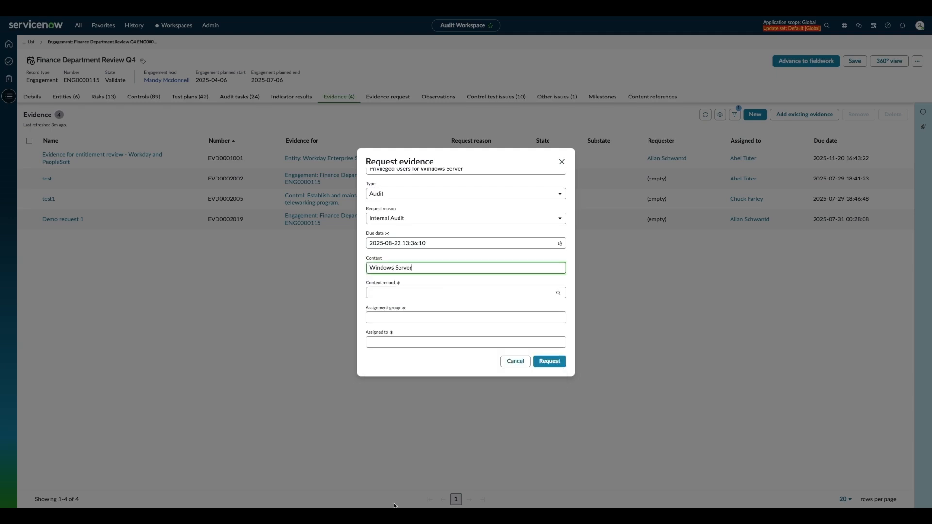
{"action": "left_click", "coordinate": [484, 294]}
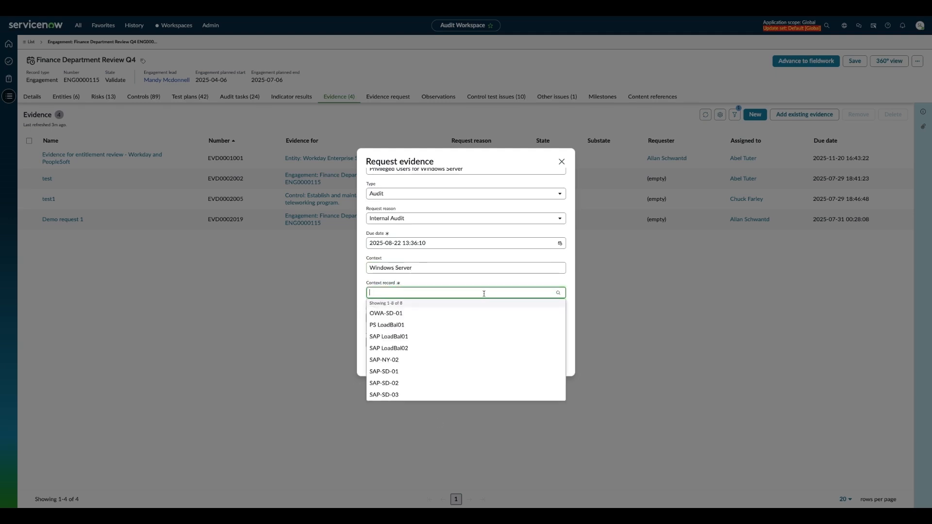
{"action": "left_click", "coordinate": [416, 364]}
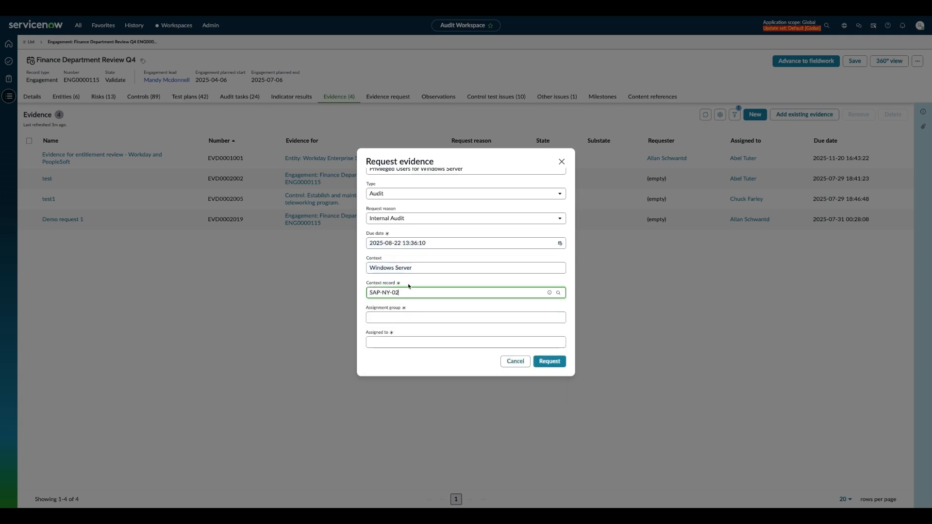
Assign the evidence request to a user, enter the collection instructions "Windows Server Privilege Users List", and submit it
{"action": "left_click", "coordinate": [401, 316]}
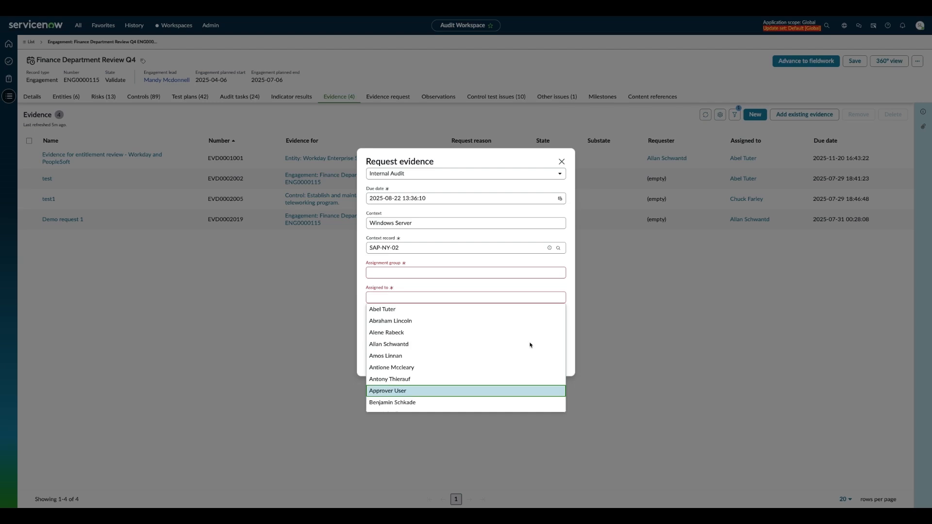
{"action": "left_click", "coordinate": [399, 314]}
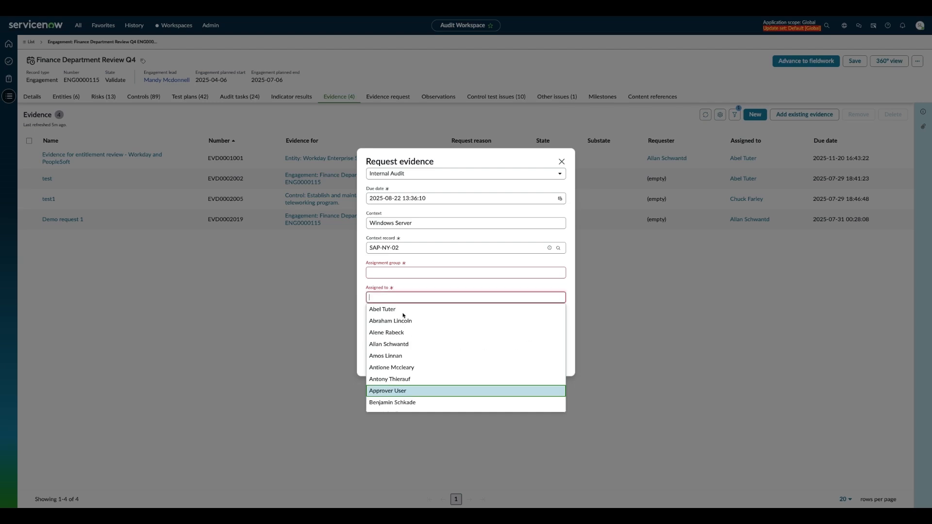
{"action": "left_click", "coordinate": [396, 326]}
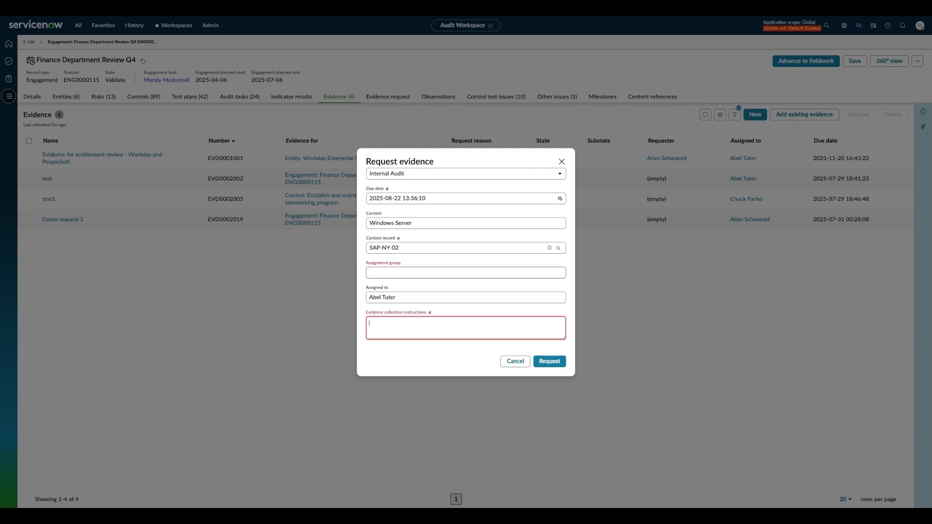
{"action": "type", "text": "Windows Server Privilege Users List"}
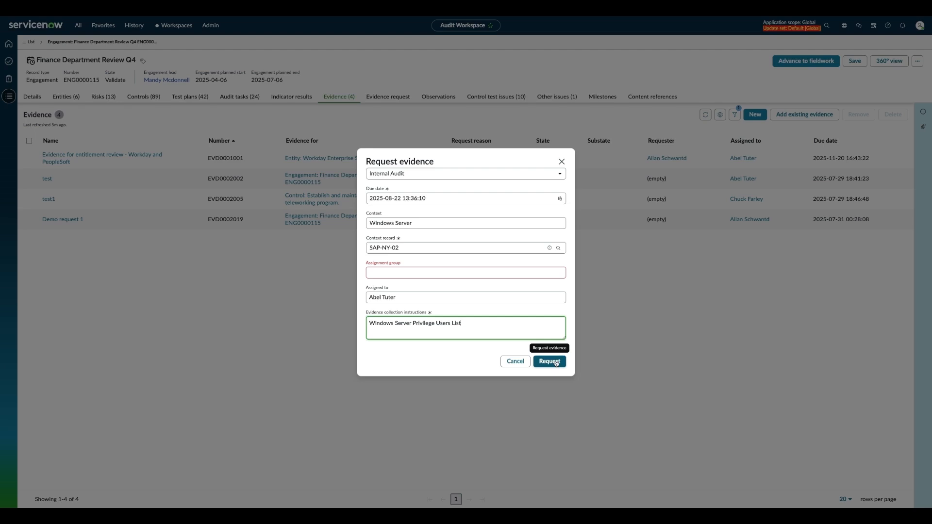
{"action": "scroll", "coordinate": [506, 245], "scroll_direction": "up", "scroll_amount": 5}
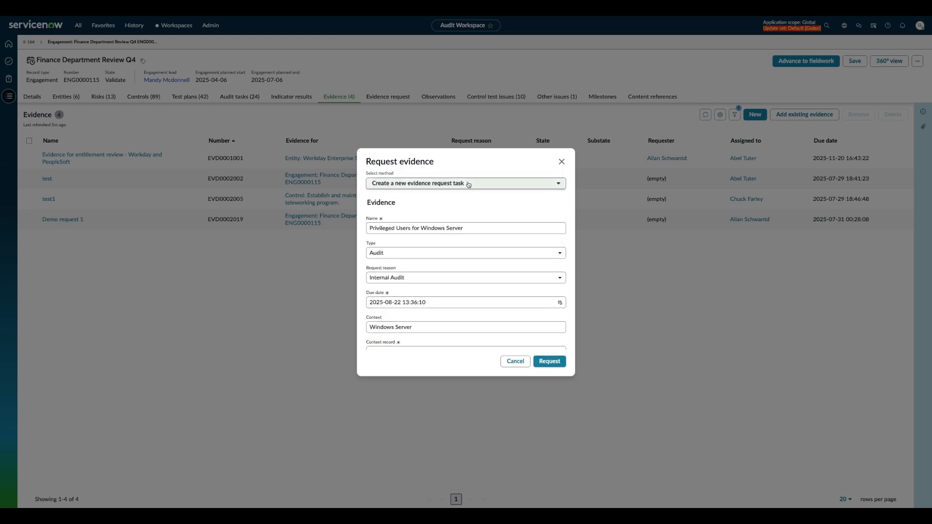
{"action": "left_click", "coordinate": [551, 360]}
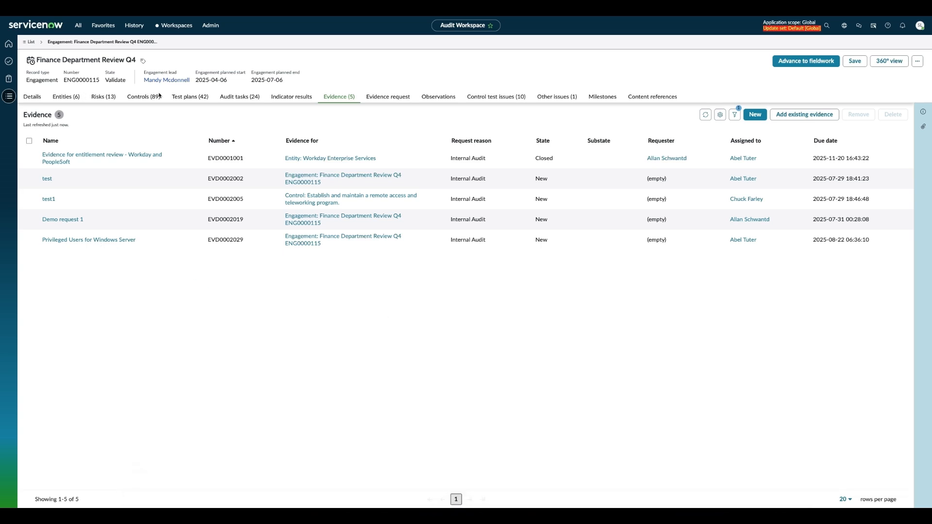
View the evidence request methods offered for the engagement's control "Establish and maintain a remote access and teleworking program", and close without requesting
{"action": "left_click", "coordinate": [144, 97]}
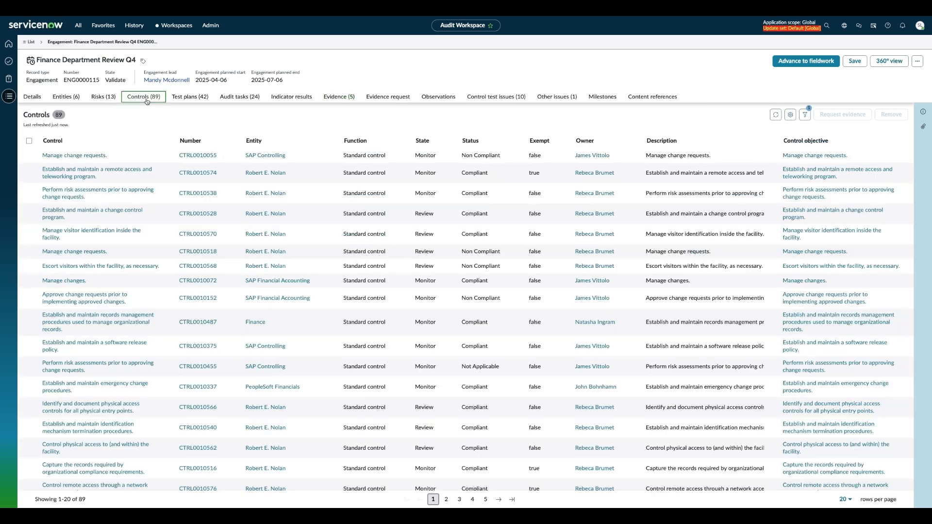
{"action": "left_click", "coordinate": [30, 173]}
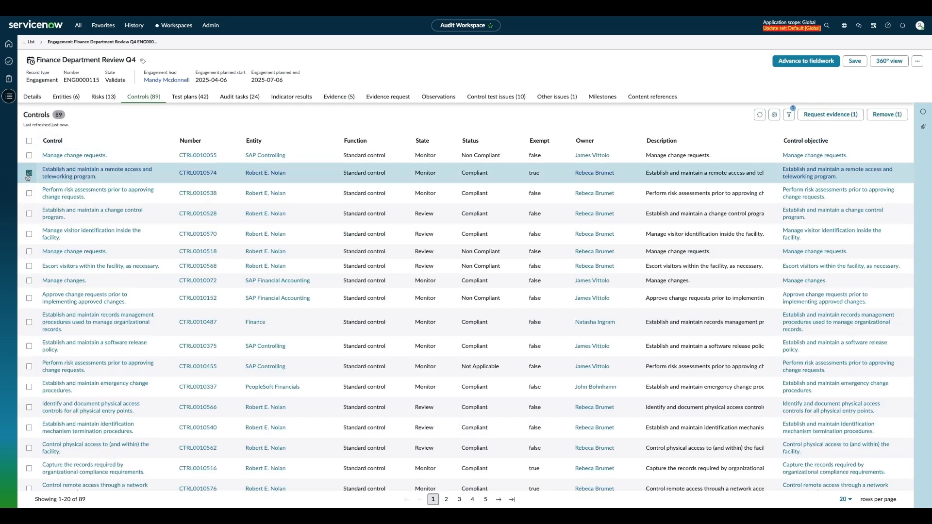
{"action": "left_click", "coordinate": [833, 116]}
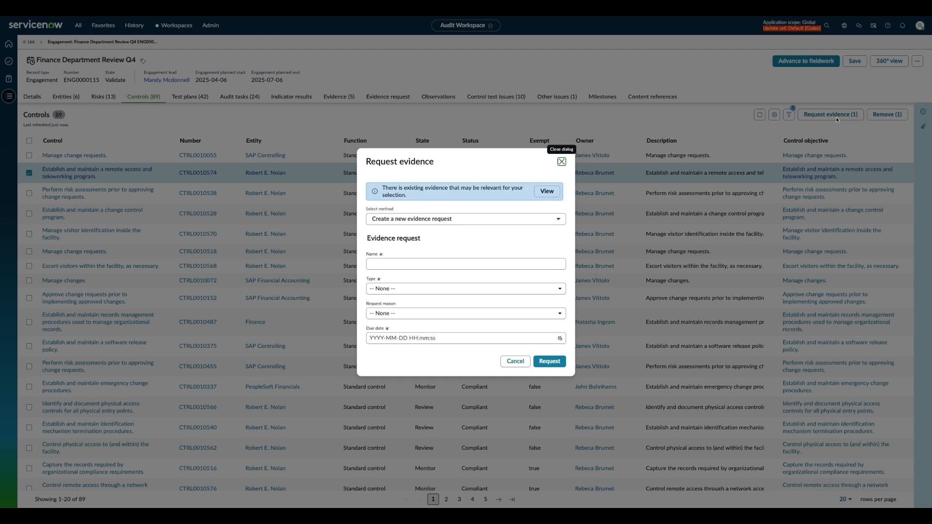
{"action": "left_click", "coordinate": [432, 219]}
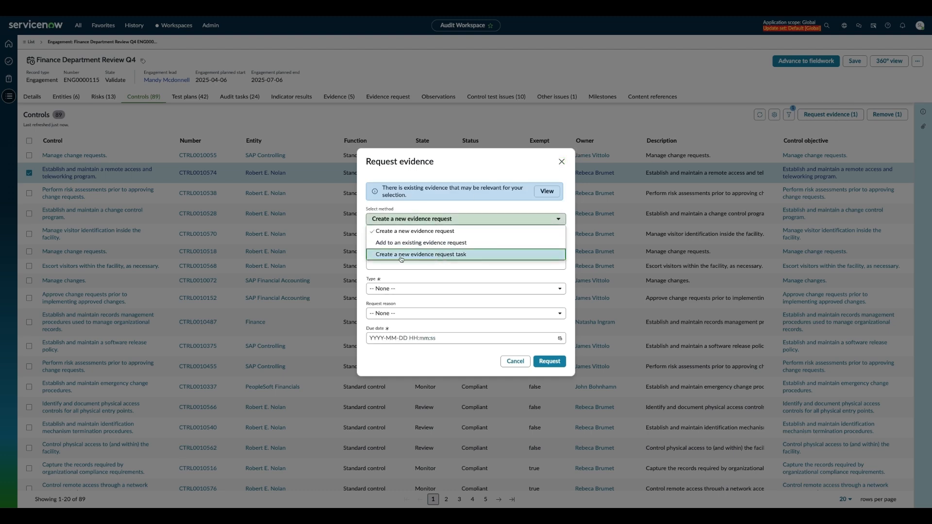
{"action": "left_click", "coordinate": [562, 162]}
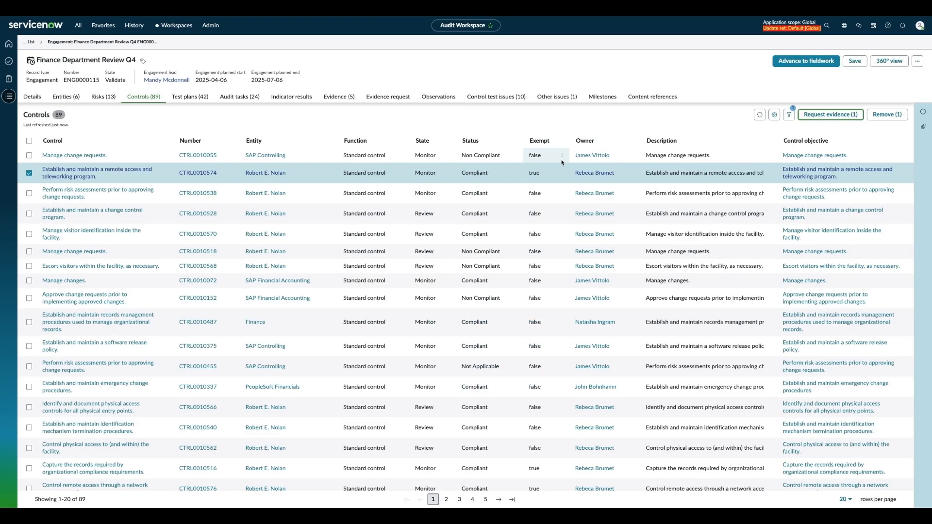
Open the list of all evidence requests and start a new record from it
{"action": "left_click", "coordinate": [9, 97]}
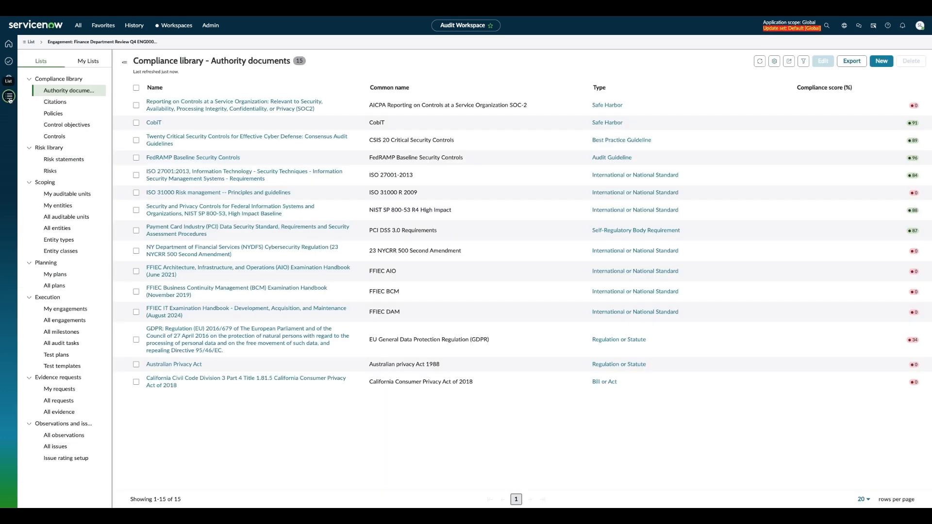
{"action": "left_click", "coordinate": [63, 402]}
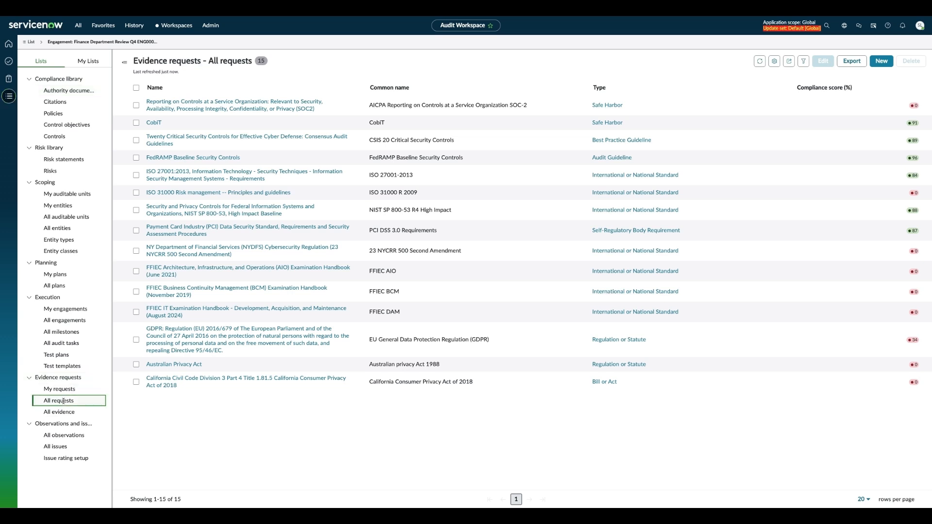
{"action": "left_click", "coordinate": [881, 62]}
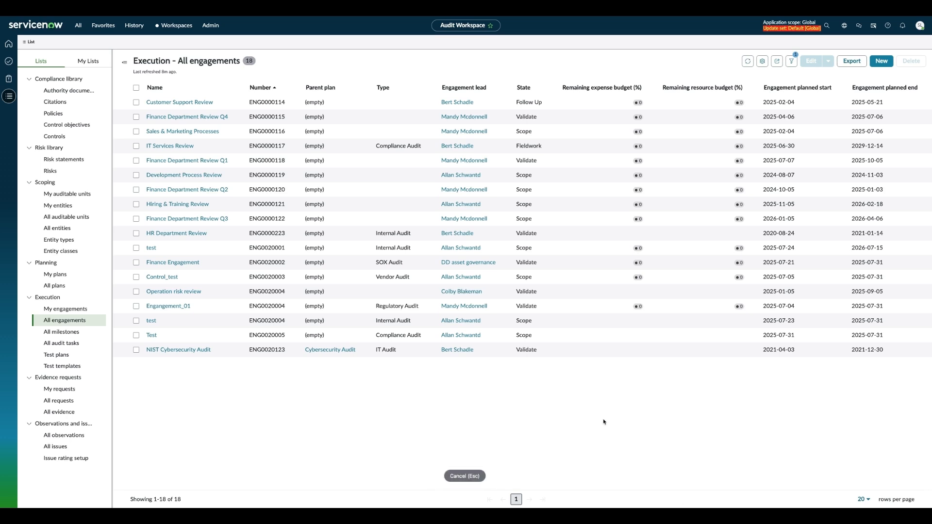
Open the control test "Validate change management policy exists" from the Finance Engagement's audit tasks
{"action": "left_click", "coordinate": [186, 263]}
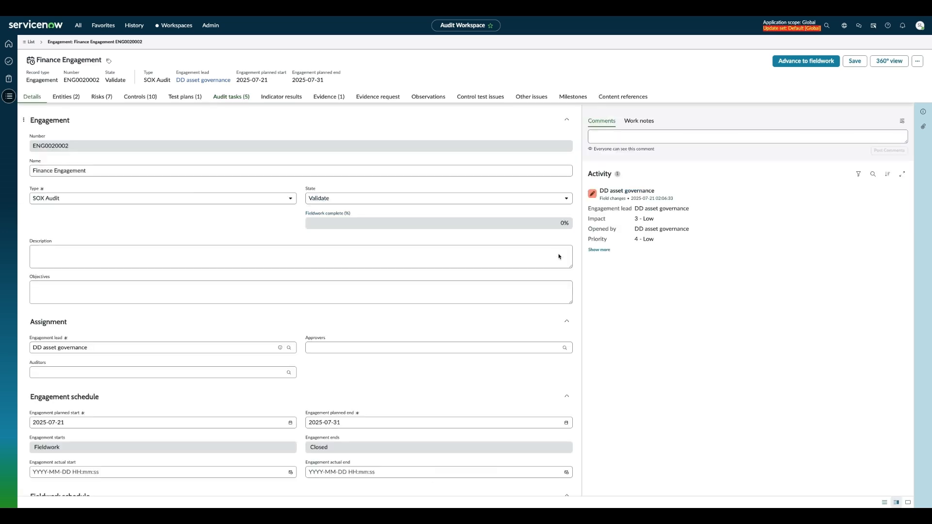
{"action": "left_click", "coordinate": [237, 97]}
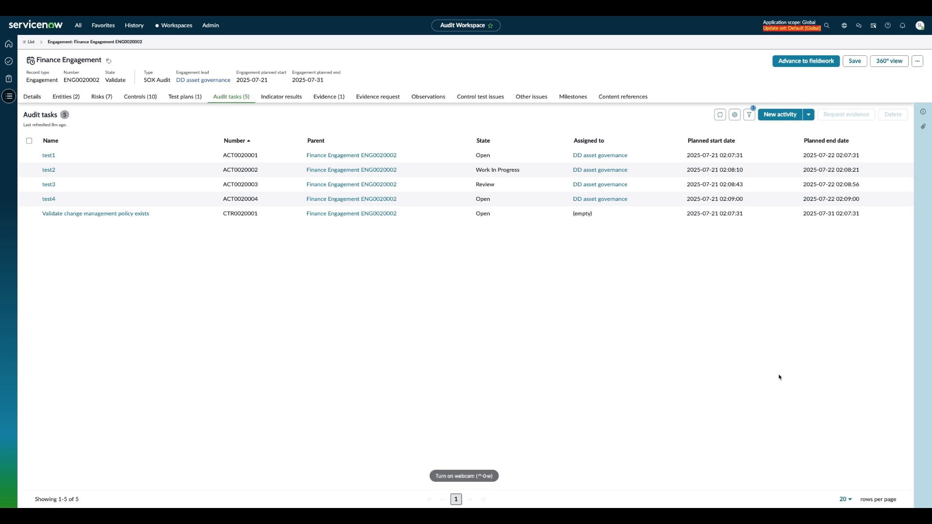
{"action": "left_click", "coordinate": [118, 214]}
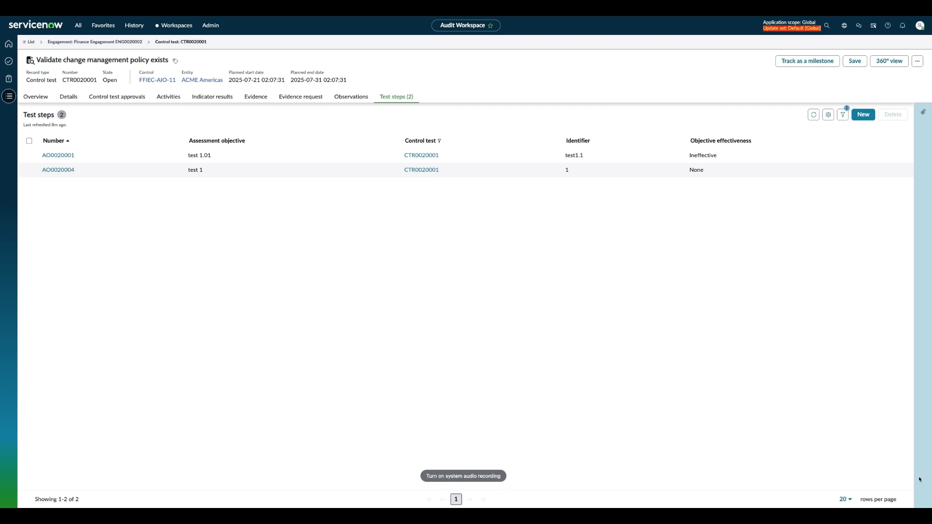
Fill in a new test step with identifier 2.0 and assessment objective "Check for presence of documented change requests in the last 90 days"
{"action": "left_click", "coordinate": [865, 116]}
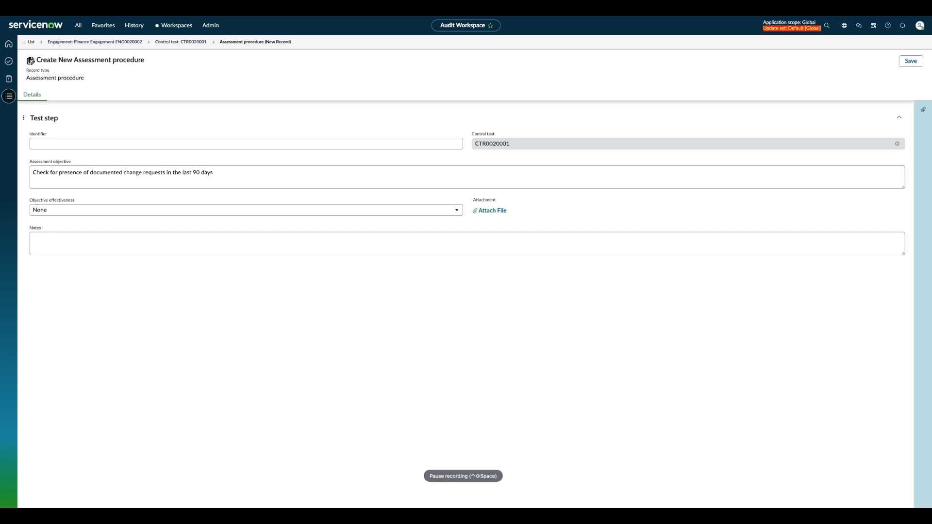
{"action": "left_click", "coordinate": [242, 144]}
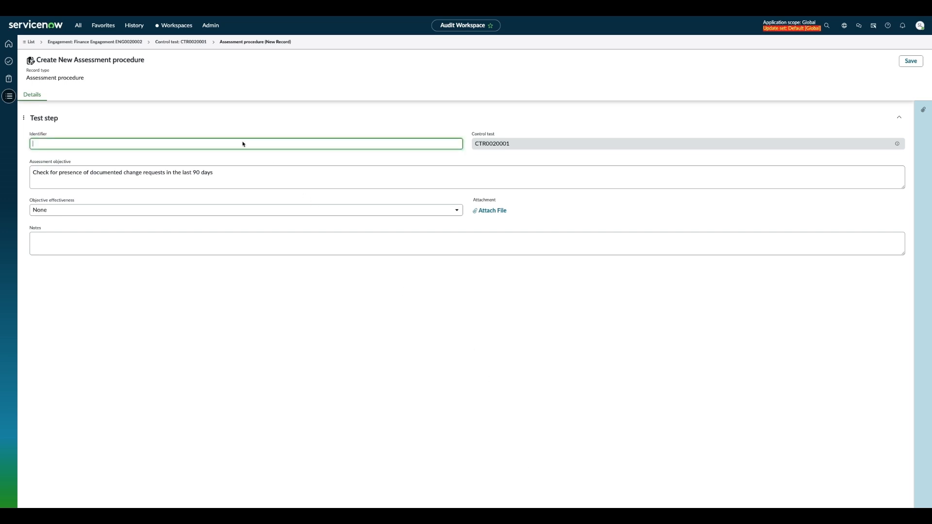
{"action": "type", "text": "2.0"}
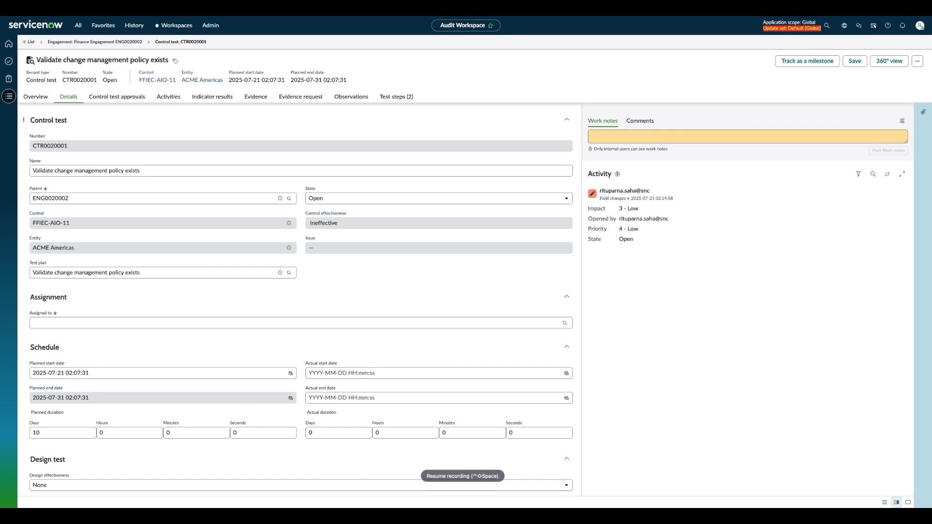
Trace control FFIEC-AIO-11 to its control objective and view the test step templates of the "Validate change management policy exists" test template
{"action": "left_click", "coordinate": [289, 224]}
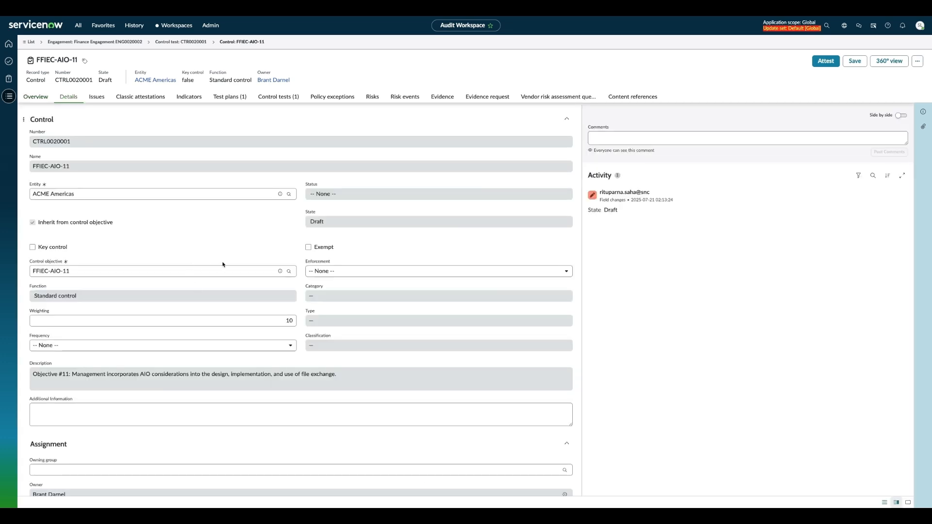
{"action": "left_click", "coordinate": [280, 271]}
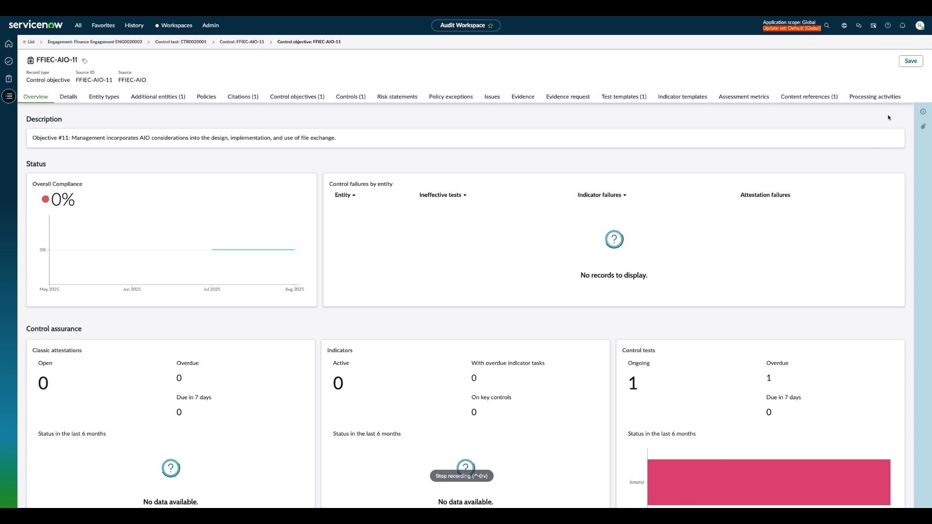
{"action": "left_click", "coordinate": [625, 97]}
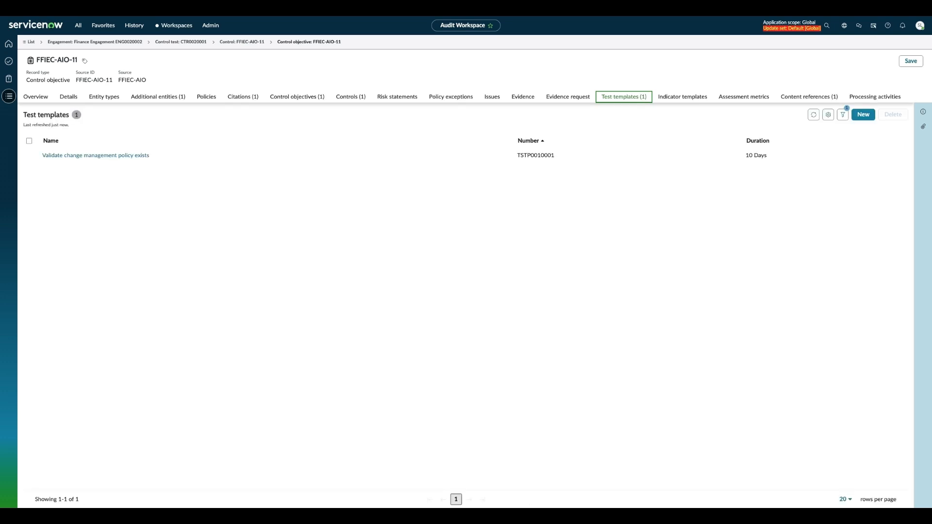
{"action": "left_click", "coordinate": [94, 157]}
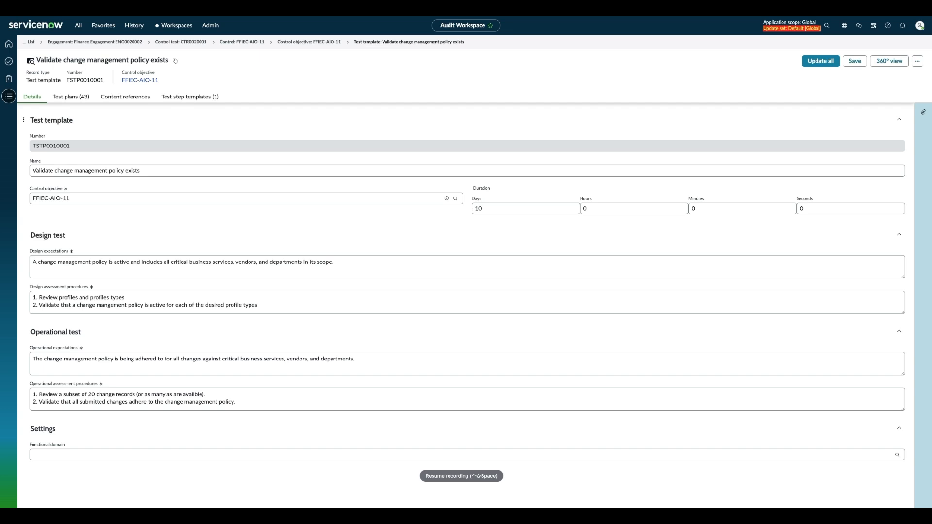
{"action": "left_click", "coordinate": [196, 100]}
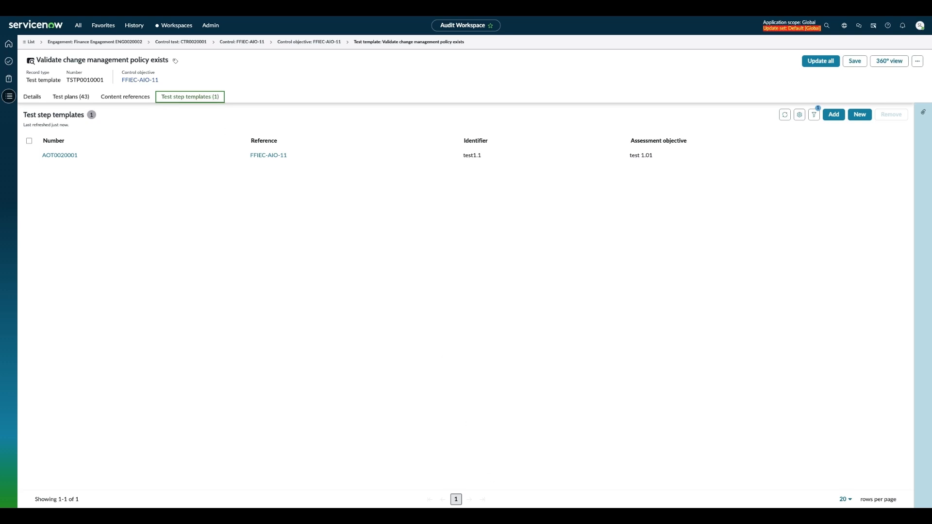
Create and save a test step template with identifier 2.0 and assessment objective "Check for presence of documented change requests in the last 90 days"
{"action": "left_click", "coordinate": [860, 115]}
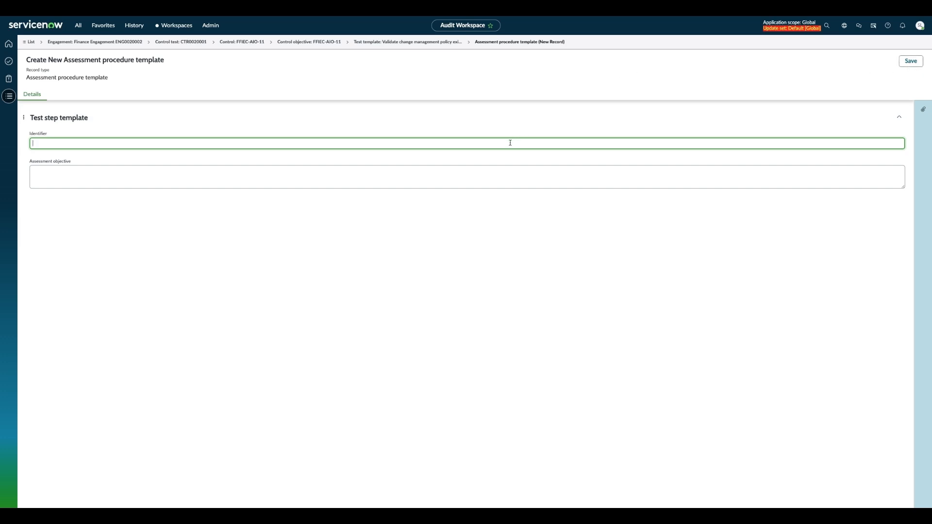
{"action": "type", "text": "2.o"}
{"action": "key", "text": "BackSpace"}
{"action": "key", "text": "BackSpace"}
{"action": "type", "text": "0"}
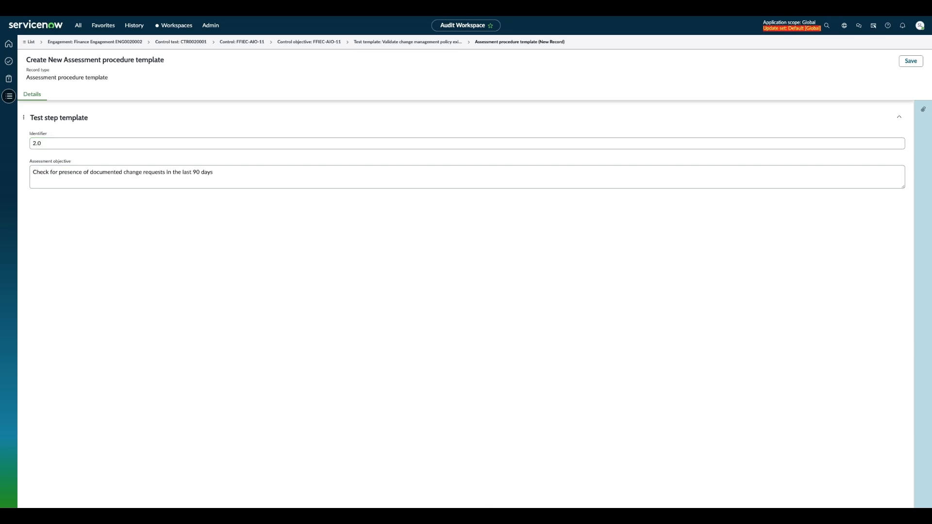
{"action": "left_click", "coordinate": [910, 65]}
{"action": "left_click", "coordinate": [910, 64]}
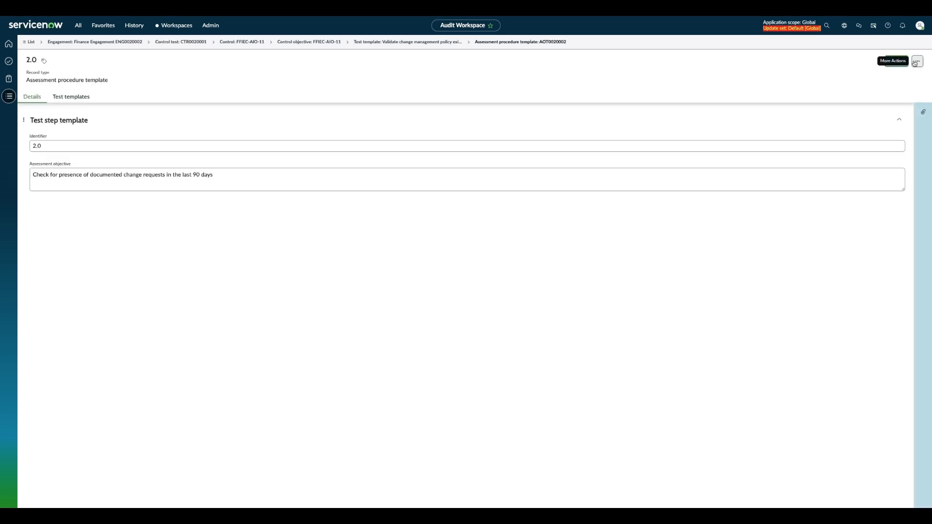
Return to the "Validate change management policy exists" test template and view its related test plans
{"action": "left_click", "coordinate": [446, 42]}
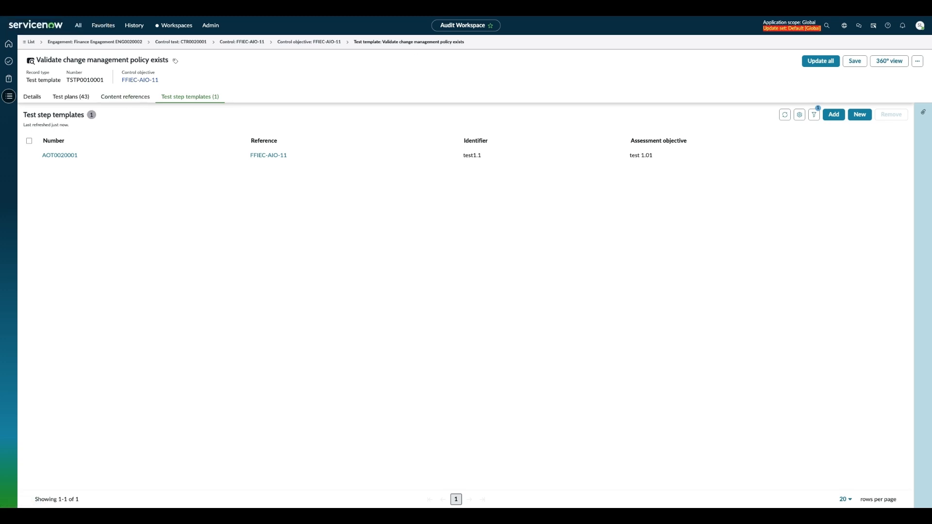
{"action": "left_click", "coordinate": [31, 10]}
{"action": "left_click", "coordinate": [489, 160]}
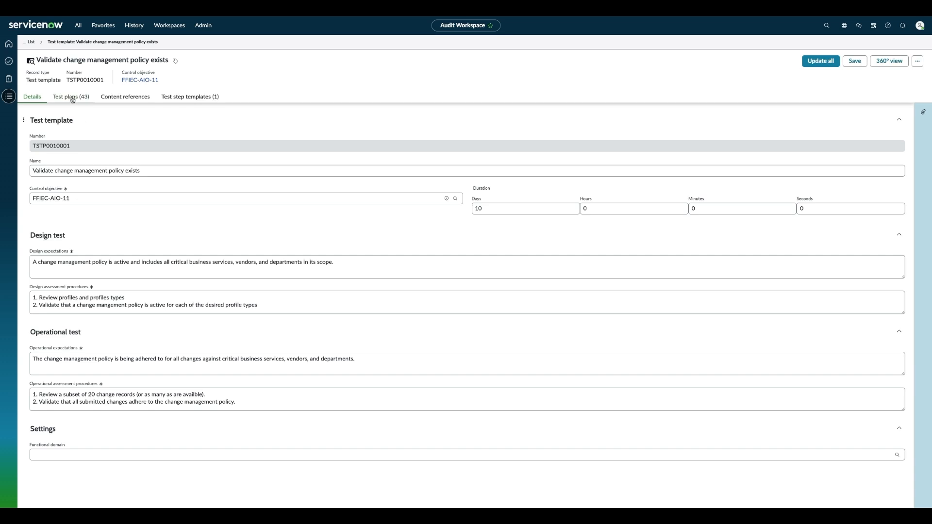
{"action": "left_click", "coordinate": [73, 99]}
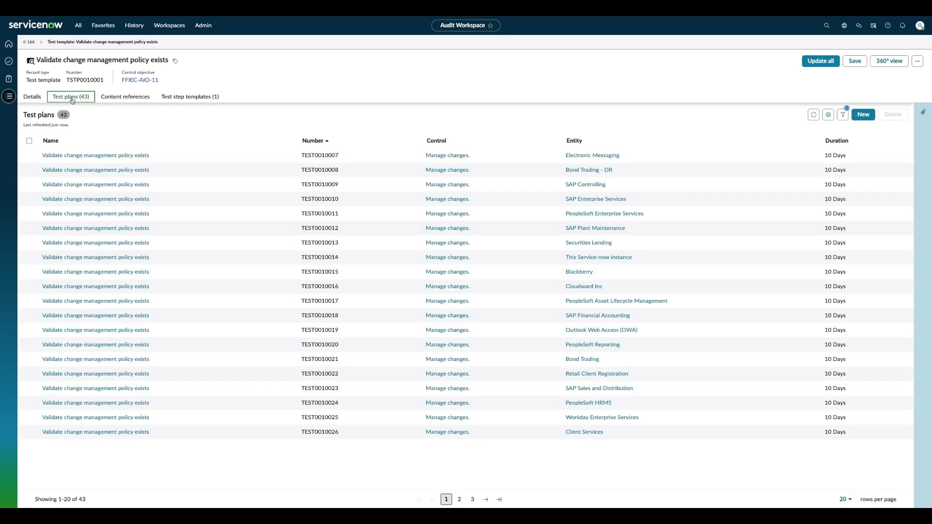